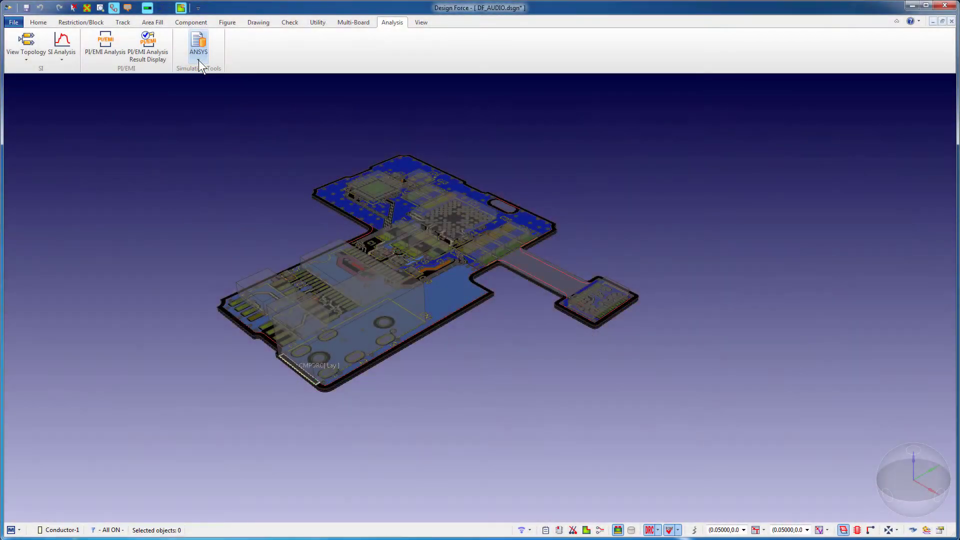
click(199, 60)
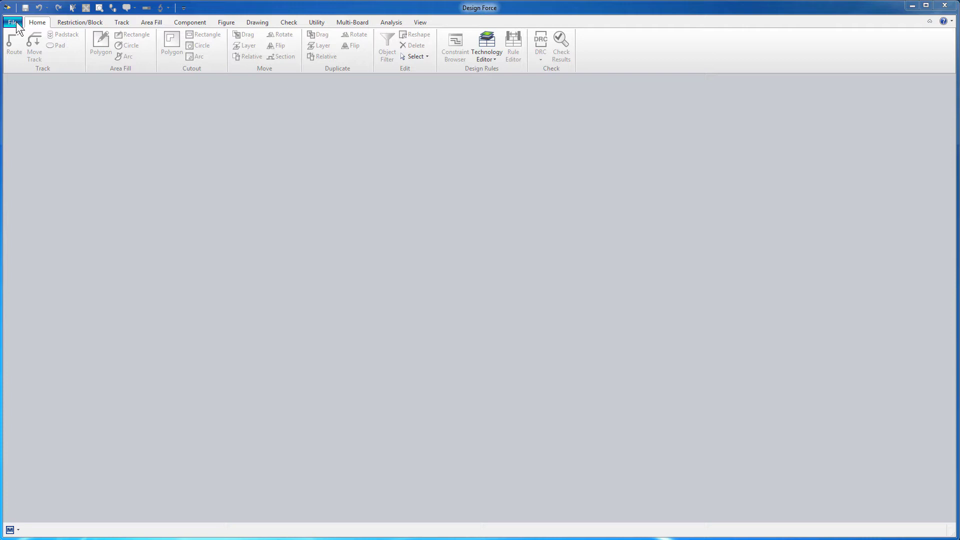
Open the design data file MainControl_0_R2017.dsgn from the Zuken folder
click(13, 22)
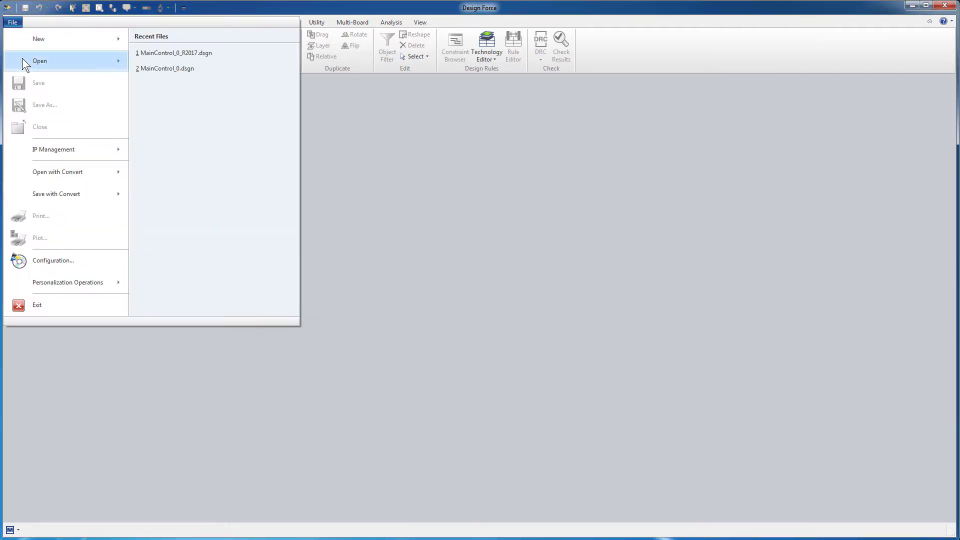
mouse_move(26, 61)
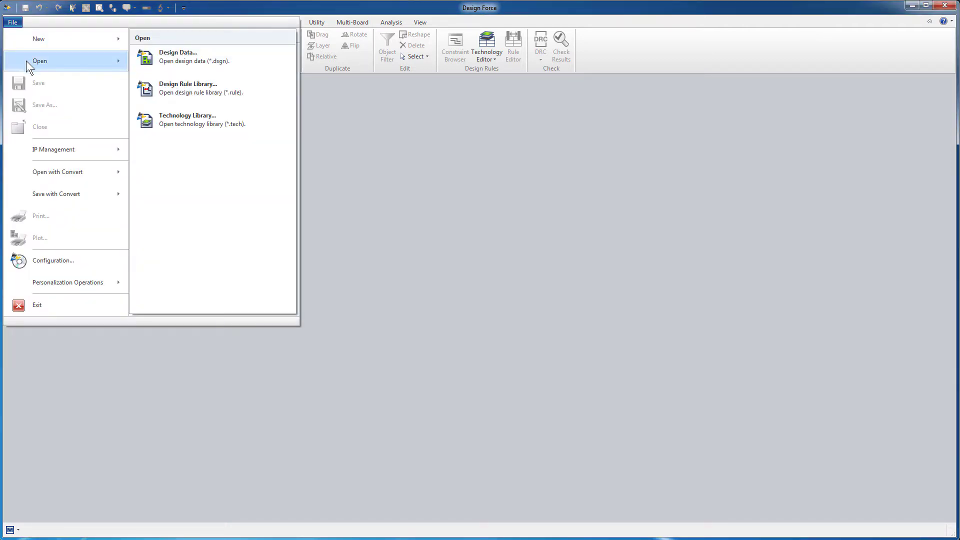
click(245, 61)
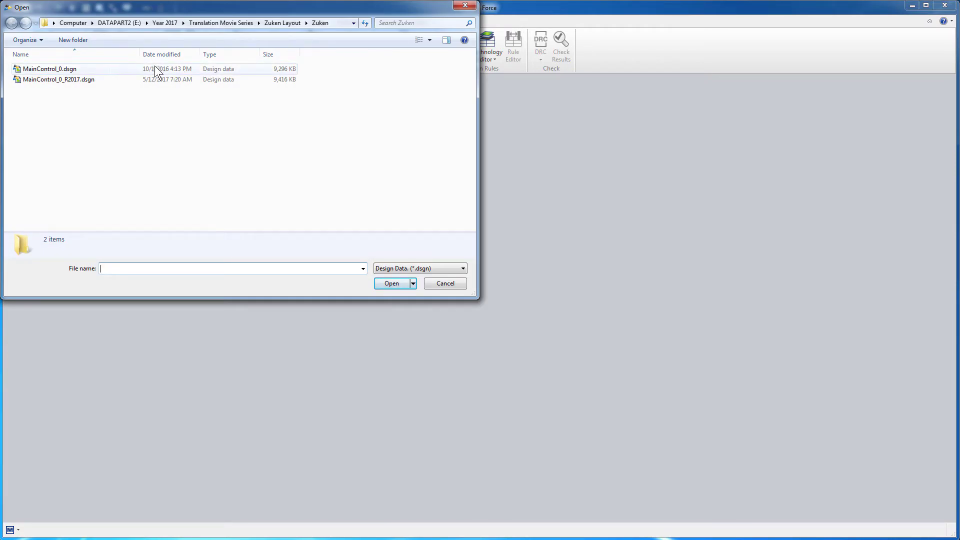
click(62, 79)
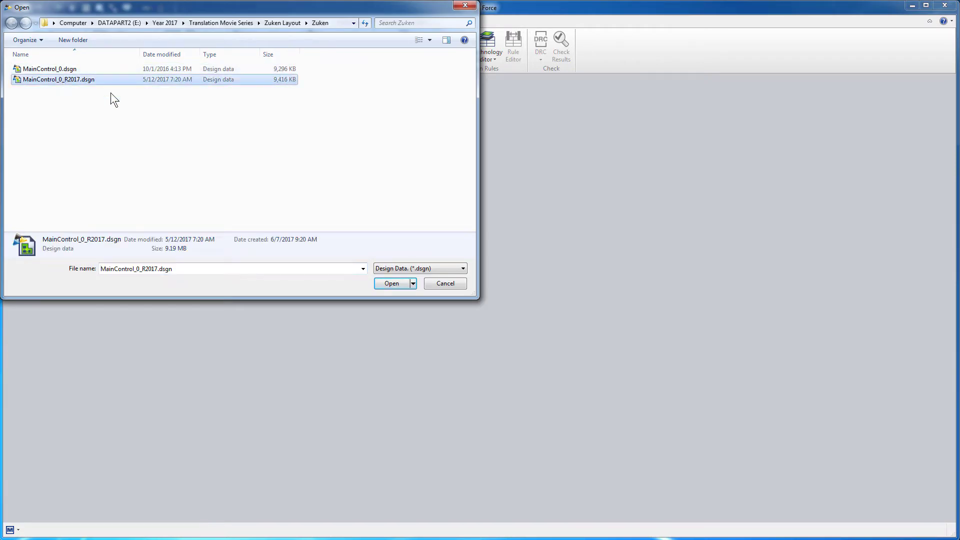
click(390, 284)
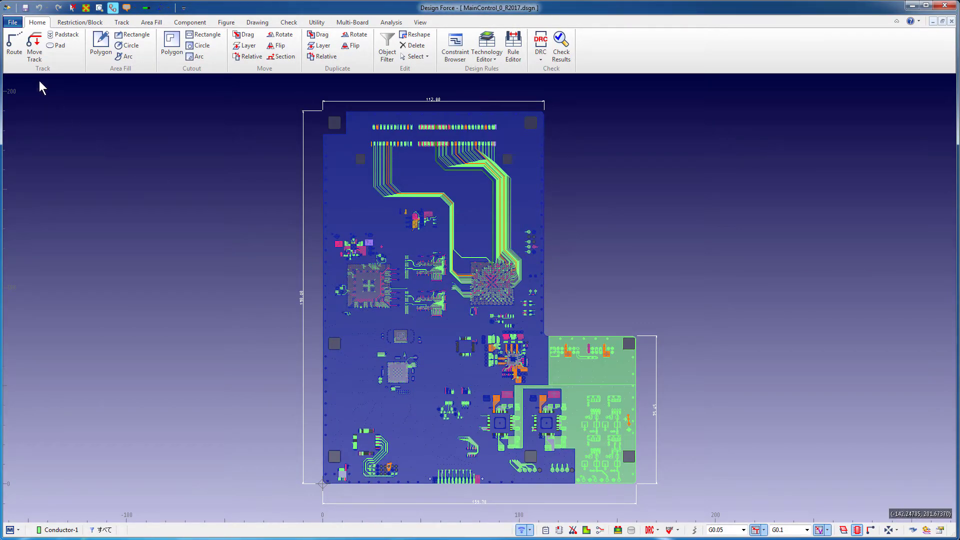
Open the CR-5000 board file MainControl_0.pcb by converting it
click(12, 23)
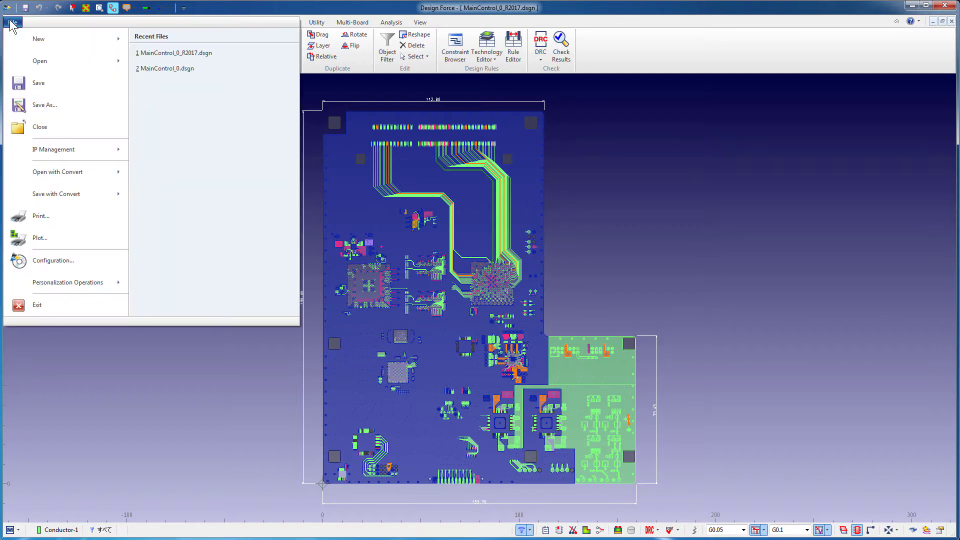
mouse_move(45, 174)
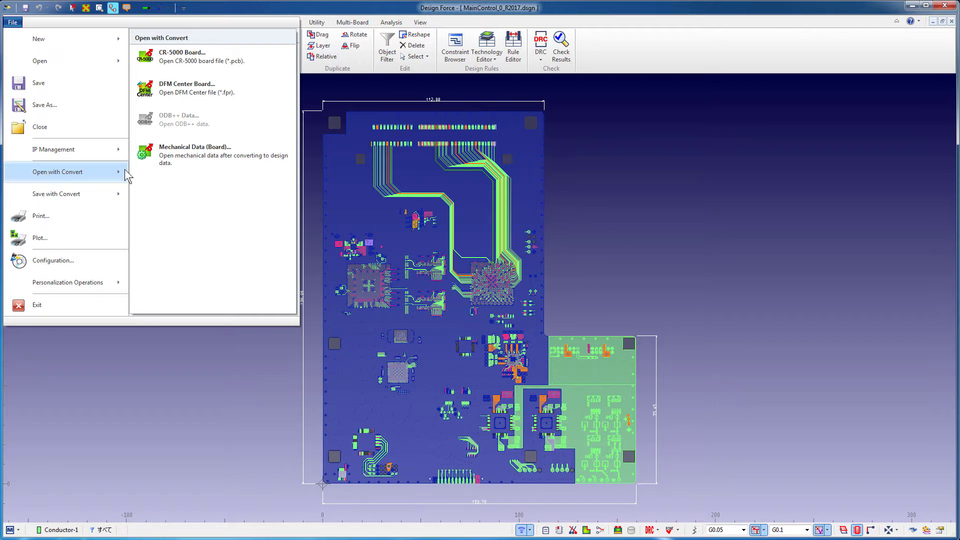
click(181, 59)
click(185, 80)
click(398, 283)
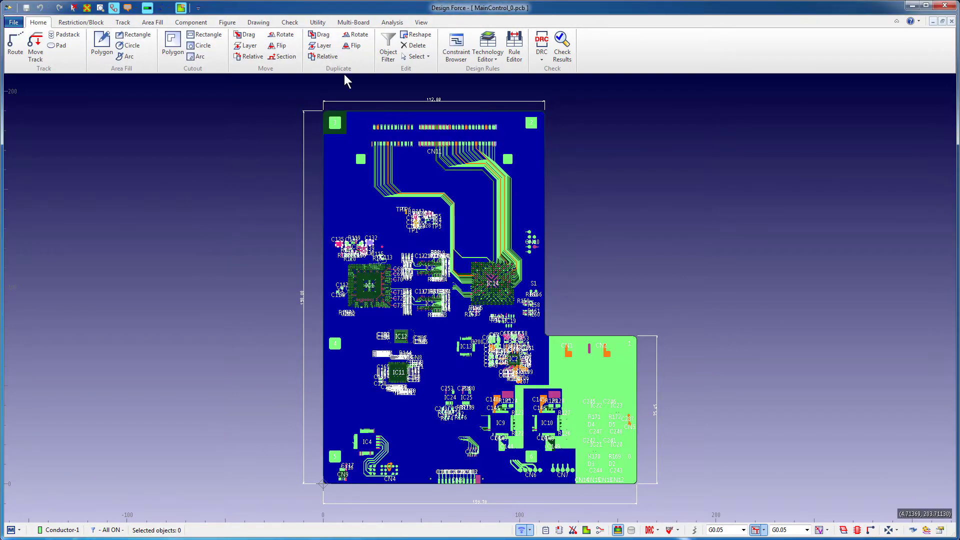
Tile the open design windows, close the MainControl_0.dsgn window and maximize MainControl_0.pcb
click(421, 22)
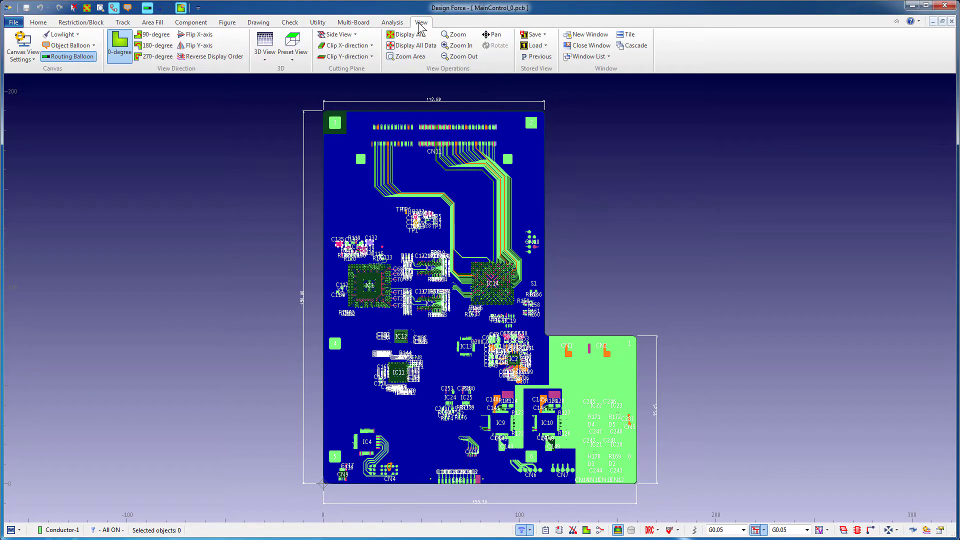
click(626, 35)
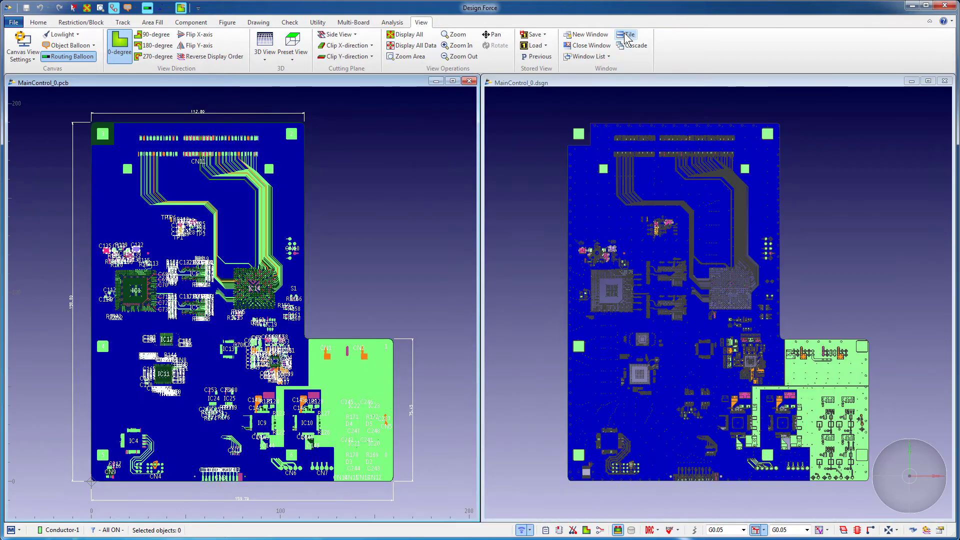
click(945, 81)
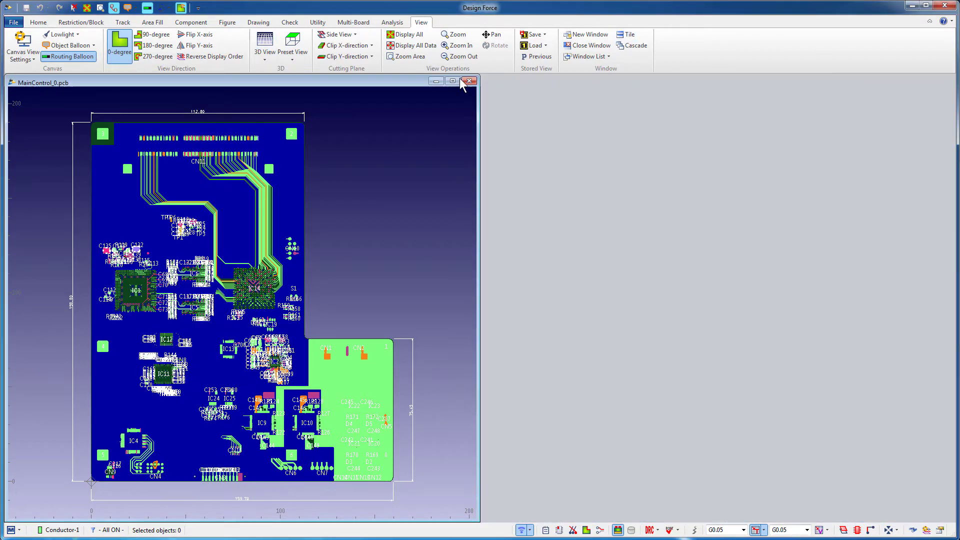
click(452, 81)
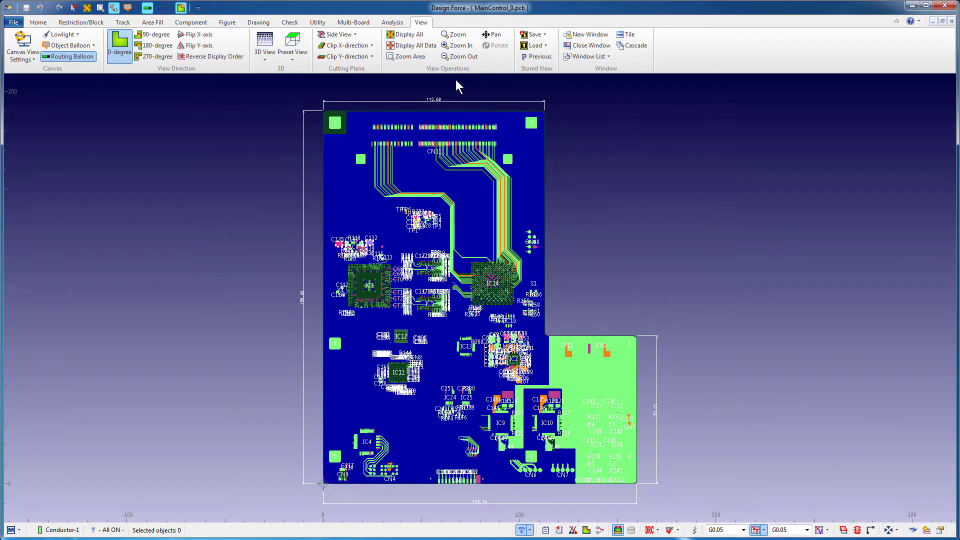
Display the MainControl_0.pcb board in 3D with an angled preset view and rotate it for inspection
click(263, 61)
click(263, 61)
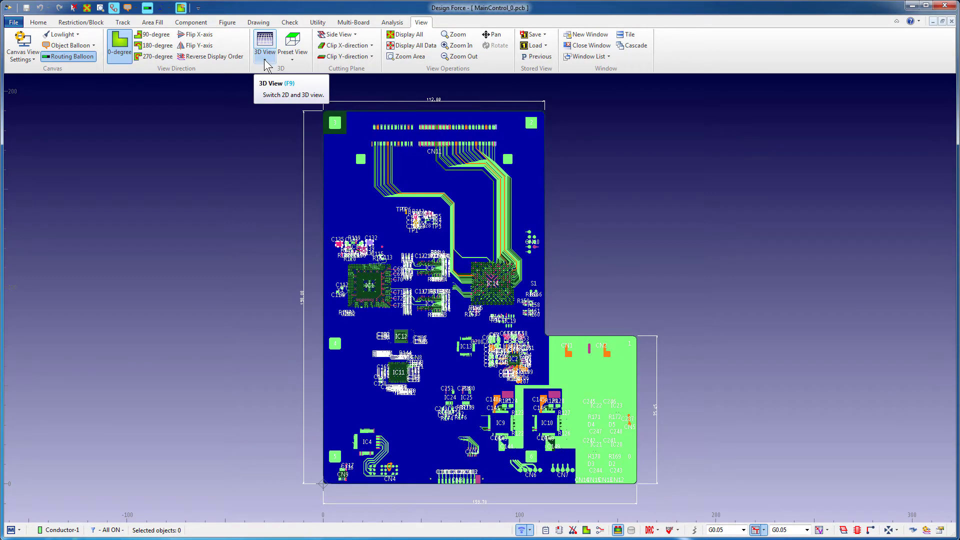
click(268, 47)
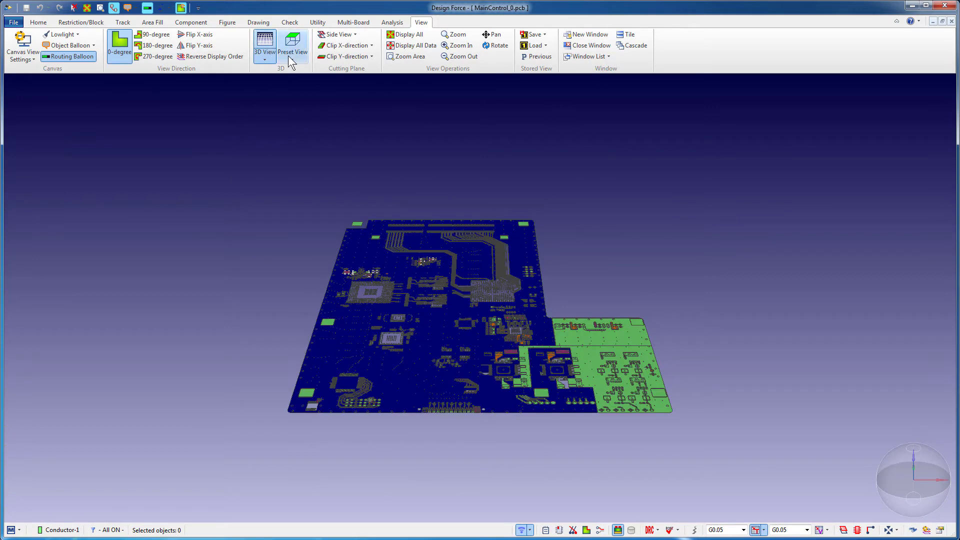
click(292, 55)
click(305, 138)
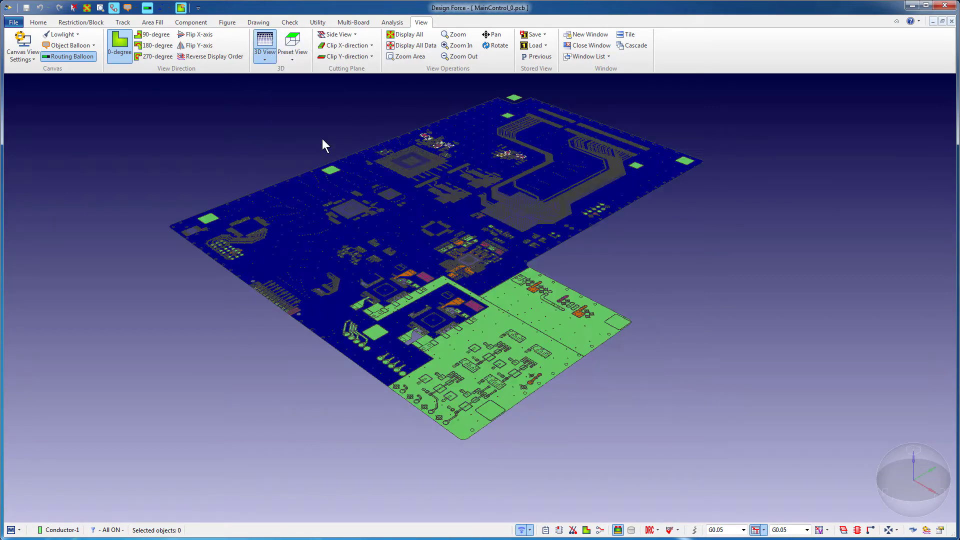
click(487, 38)
drag(493, 189, 490, 222)
drag(952, 490, 931, 494)
Examine the board configuration in the Rule Editor, including layer thicknesses, materials and dielectric constants, then close it
click(39, 22)
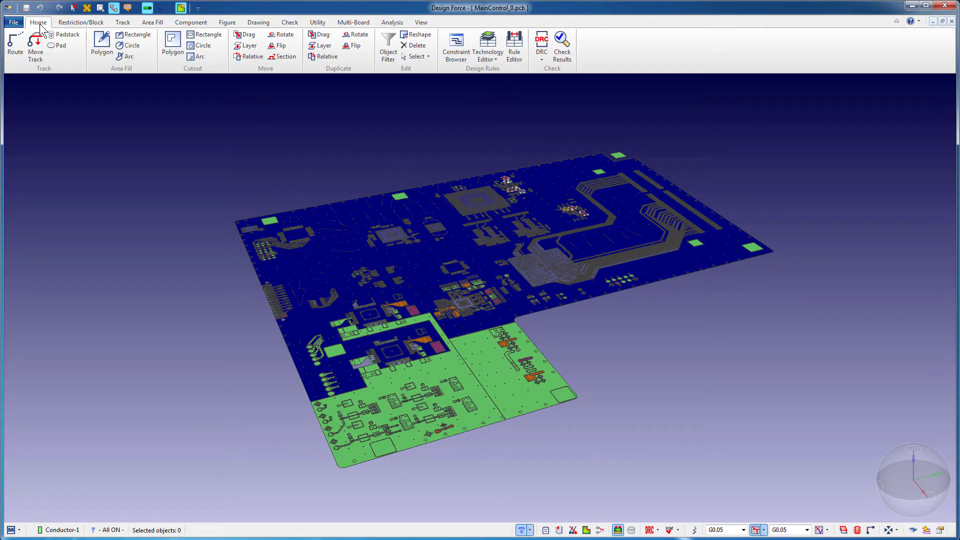
click(513, 44)
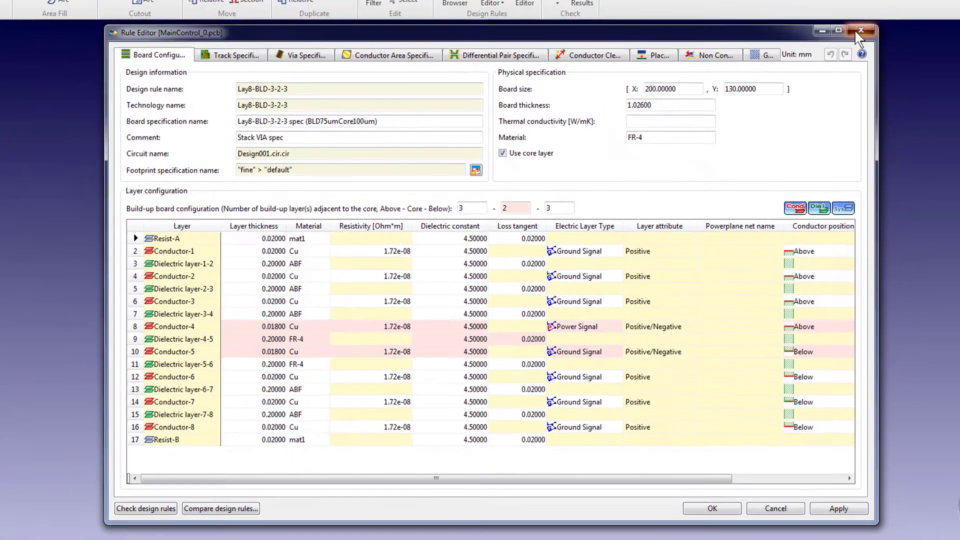
click(892, 6)
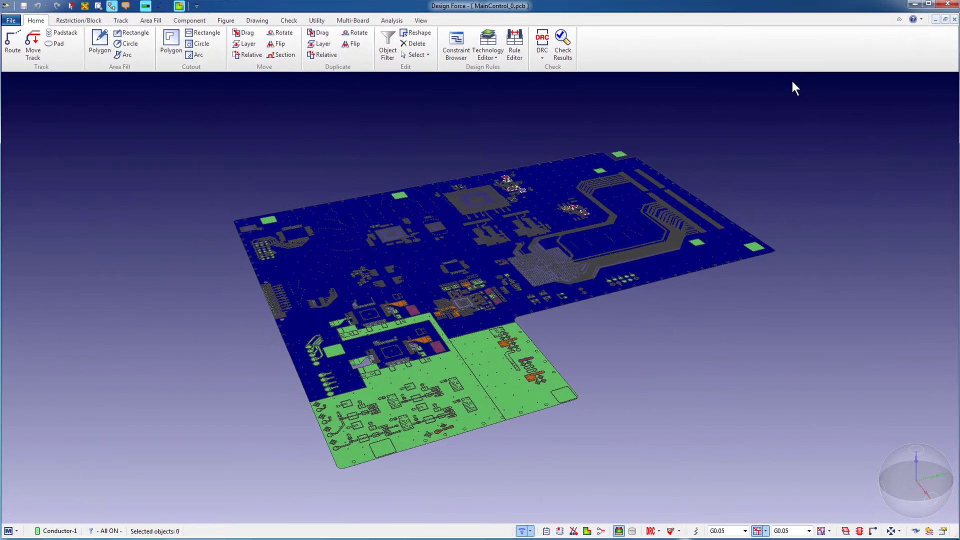
Inspect the board's 3D layer stack and layer mapping in the Technology Editor and leave the editor
click(495, 59)
click(489, 82)
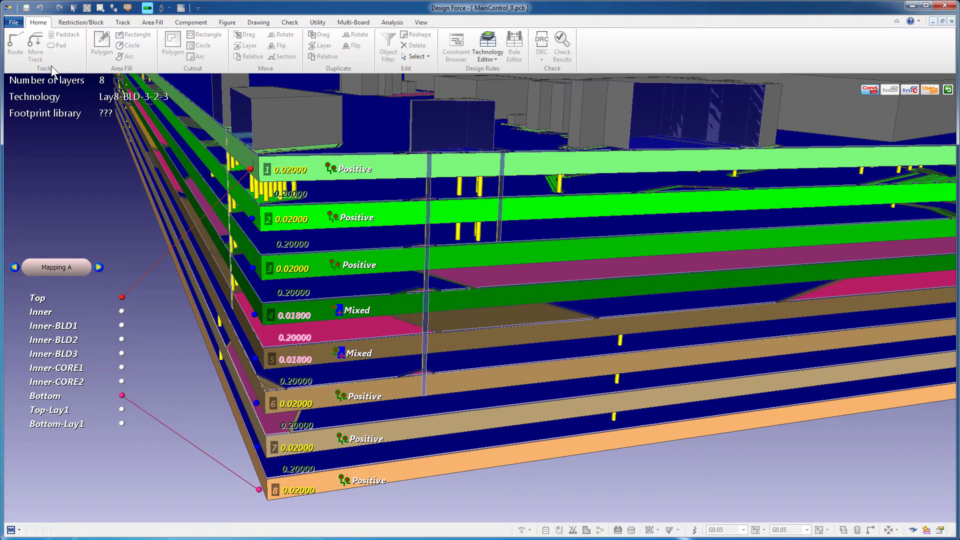
click(487, 56)
click(495, 83)
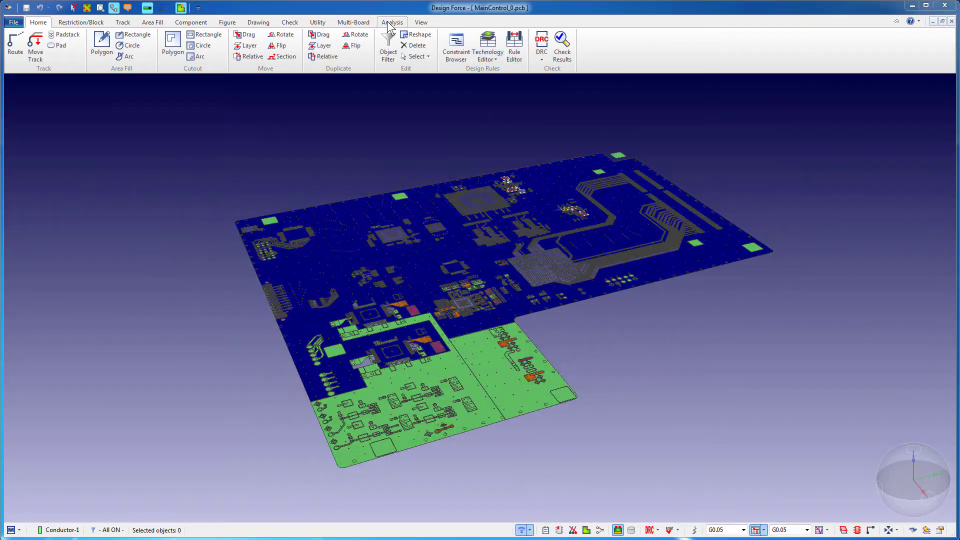
Start an ANSYS ANF export, turn on output signal specification and add all signals to the signal list
click(391, 23)
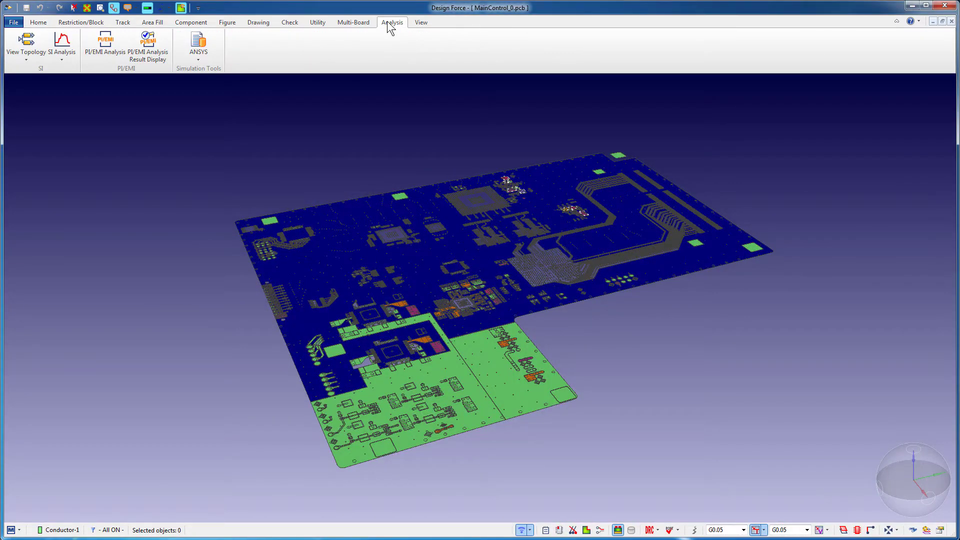
click(198, 56)
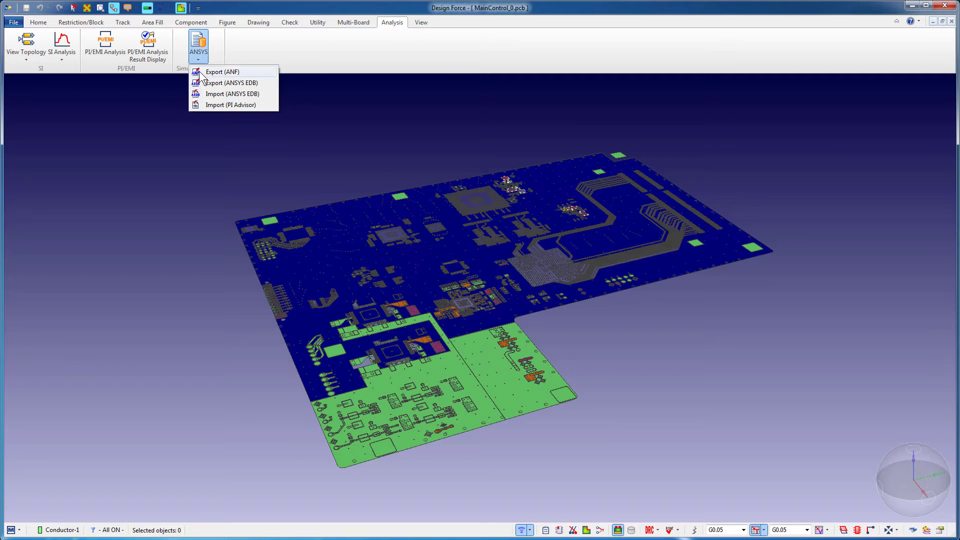
click(210, 72)
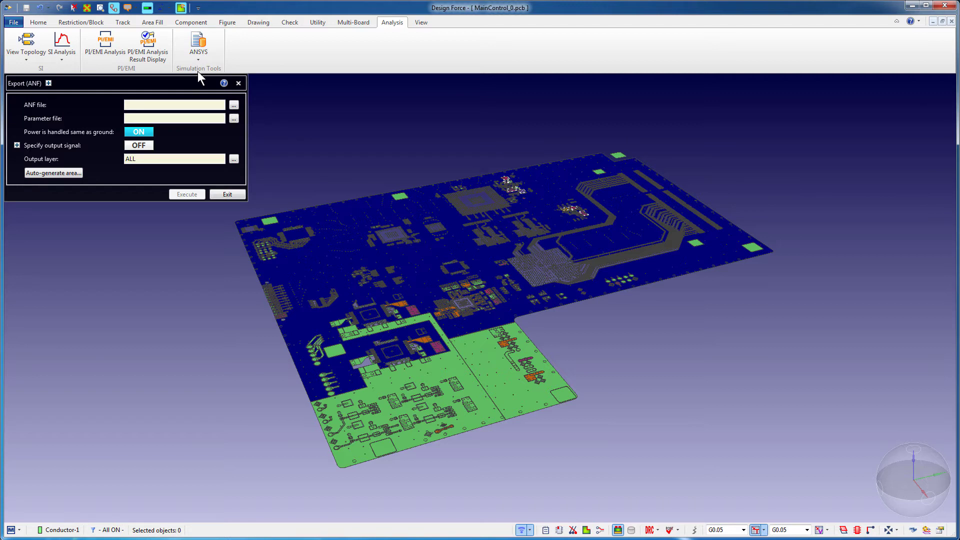
click(17, 145)
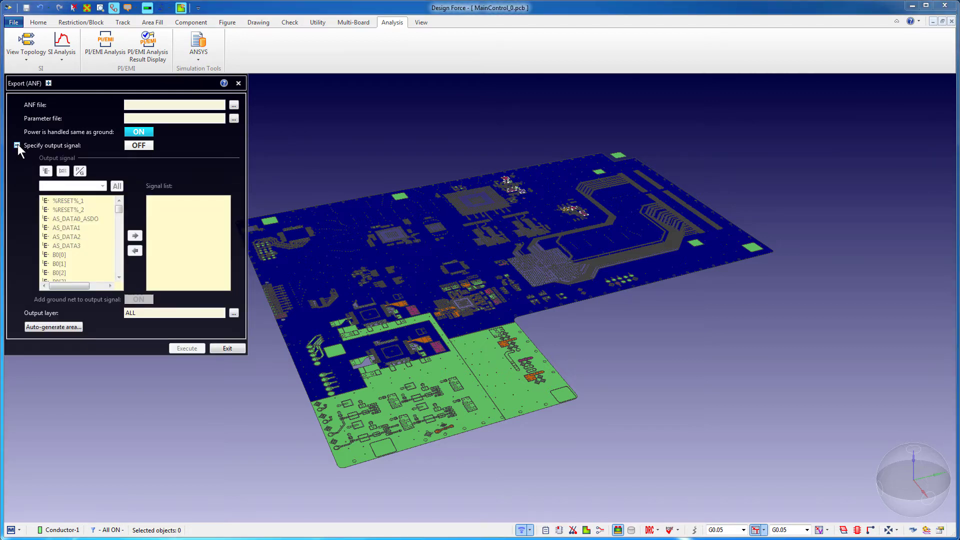
click(138, 145)
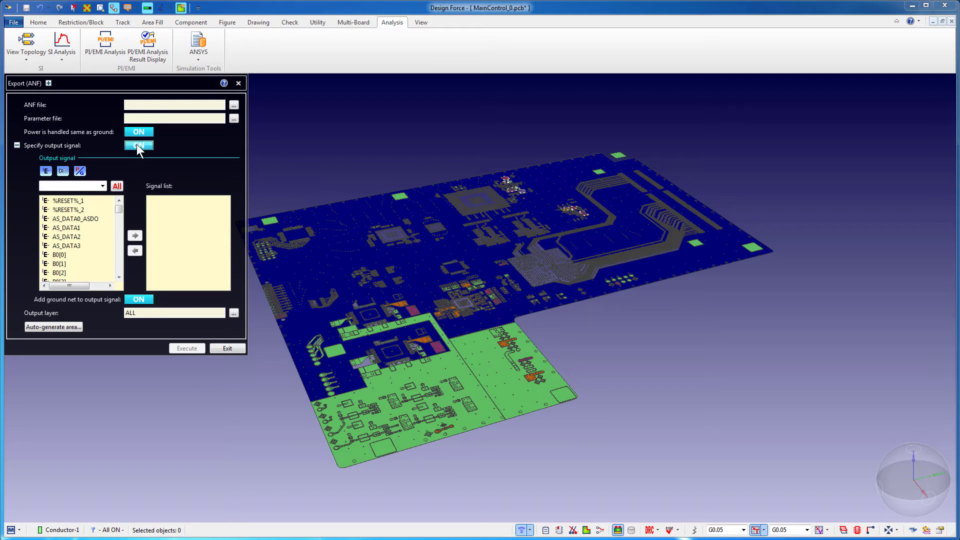
click(117, 187)
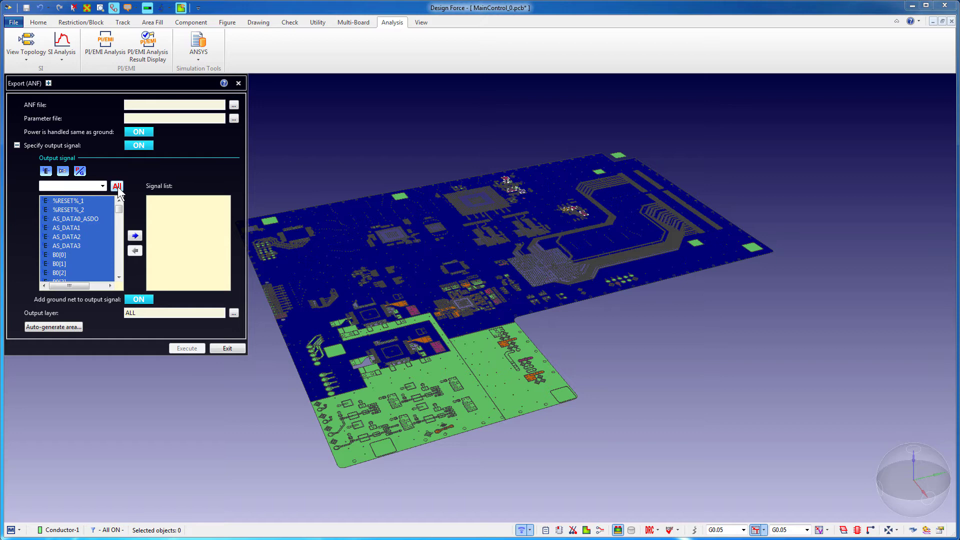
click(134, 236)
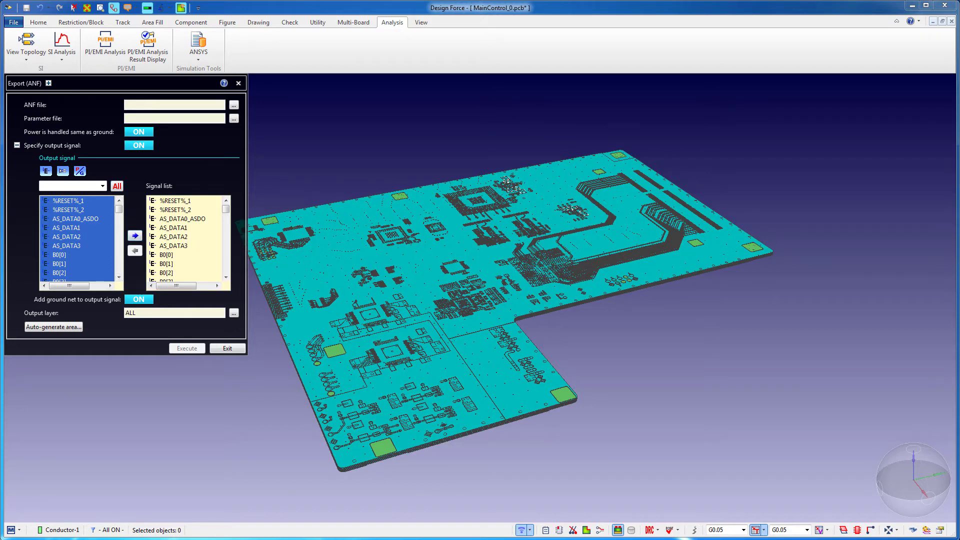
Set the ANF output file to "zuken pcb.anf", execute the export, review the generation log and exit the export dialog
click(233, 105)
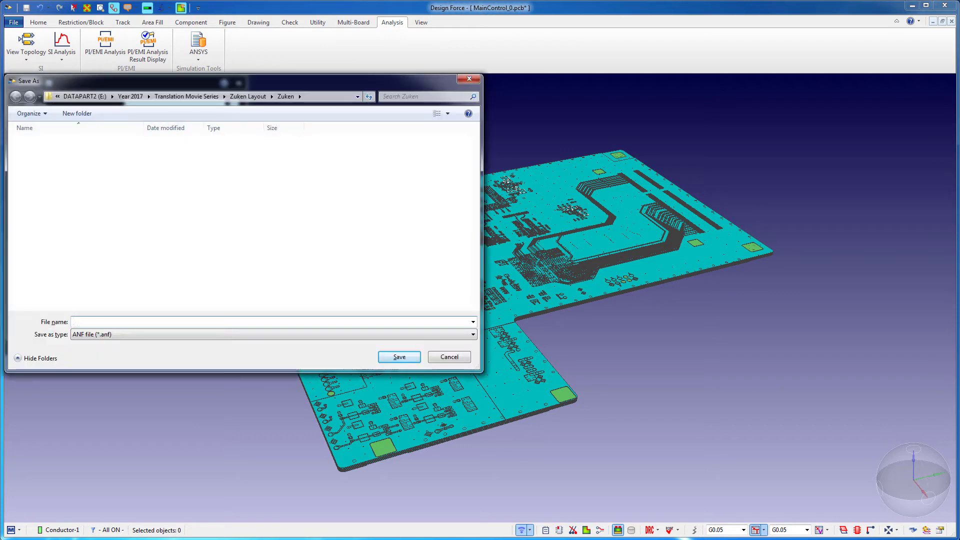
text(zuken pcb.anf)
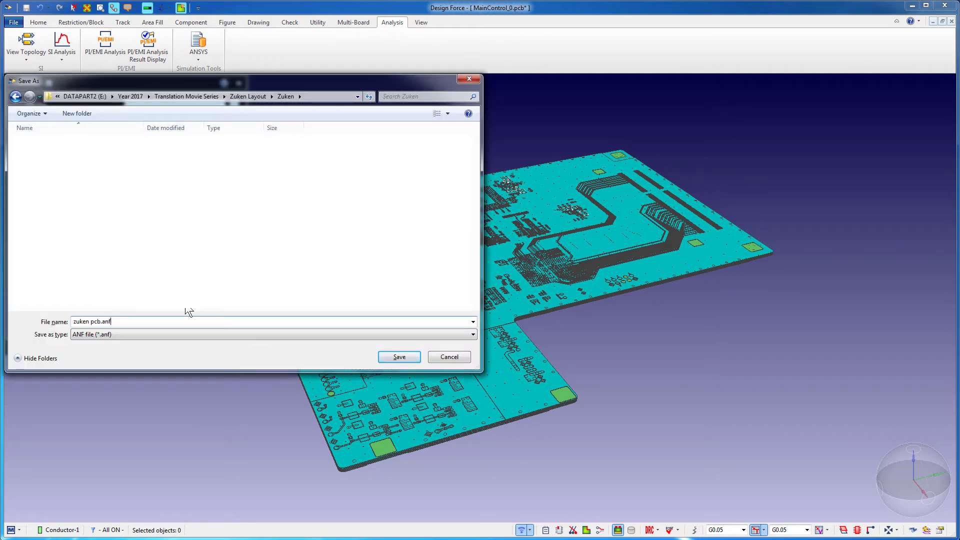
key(Return)
click(184, 350)
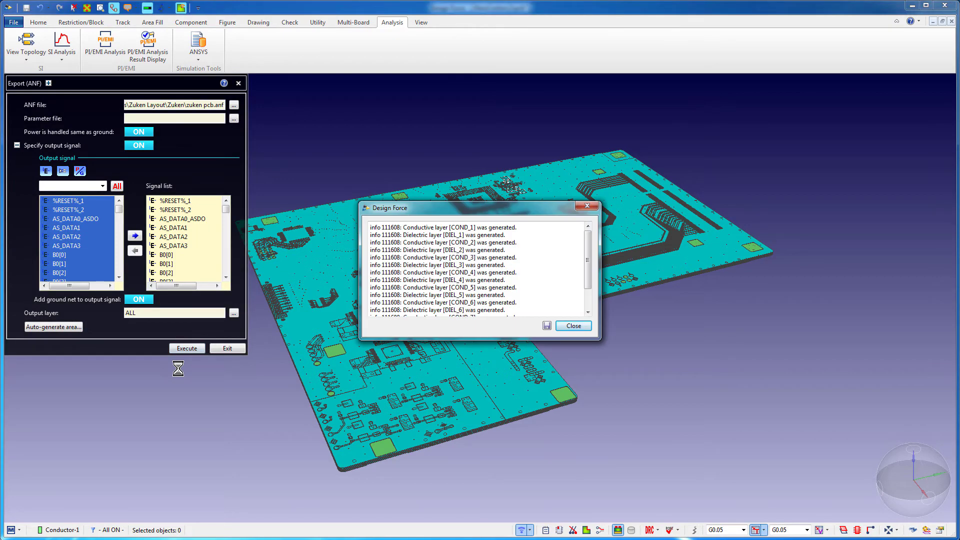
drag(595, 339, 595, 372)
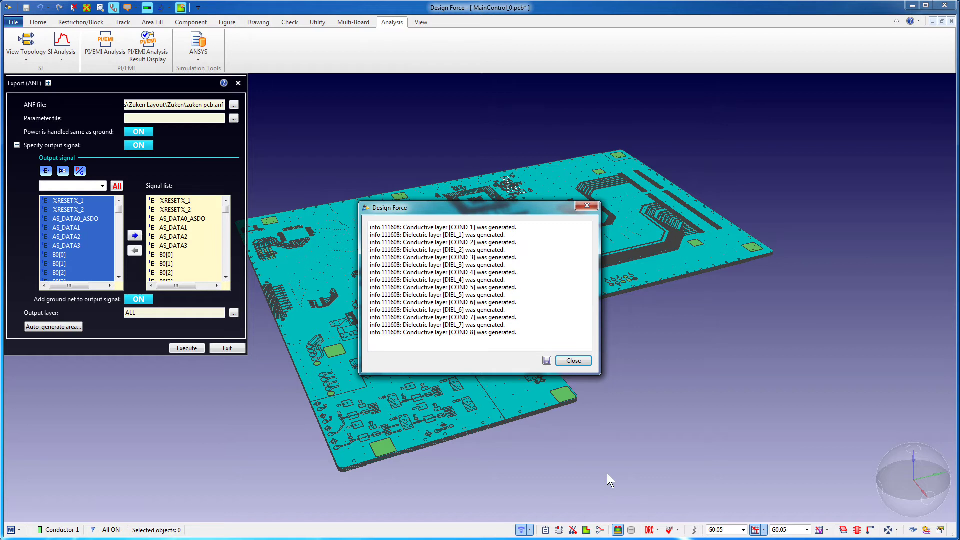
click(574, 361)
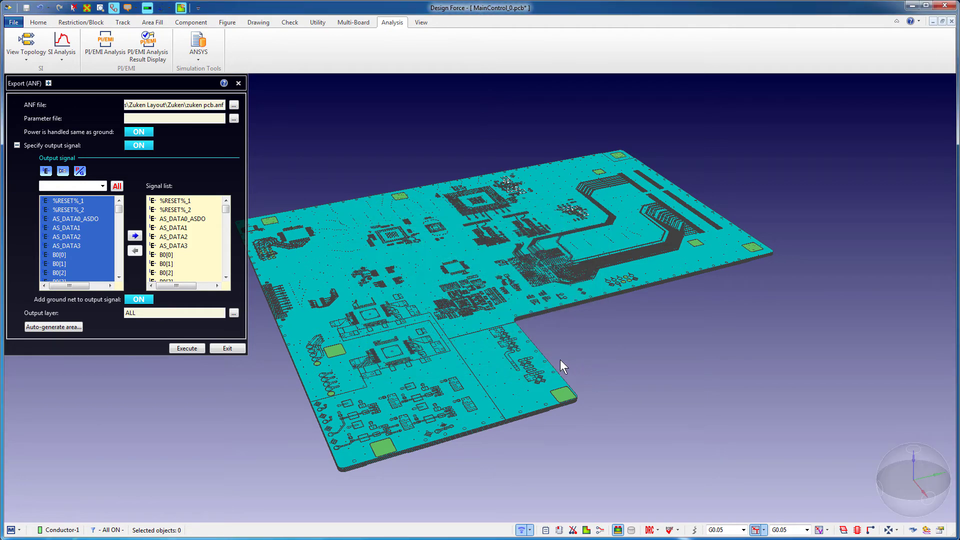
click(225, 348)
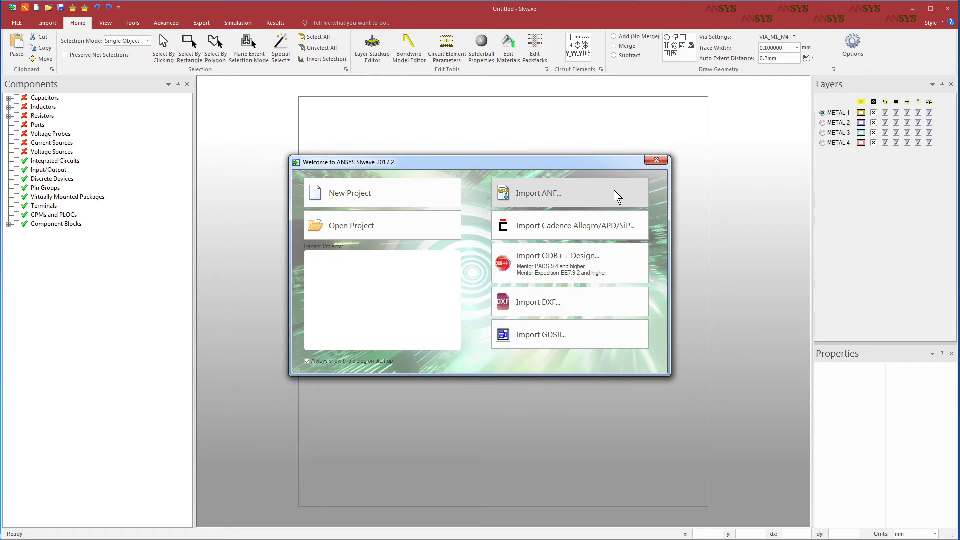
Import the ANF file "zuken pcb.anf" with all nets selected for import
click(614, 190)
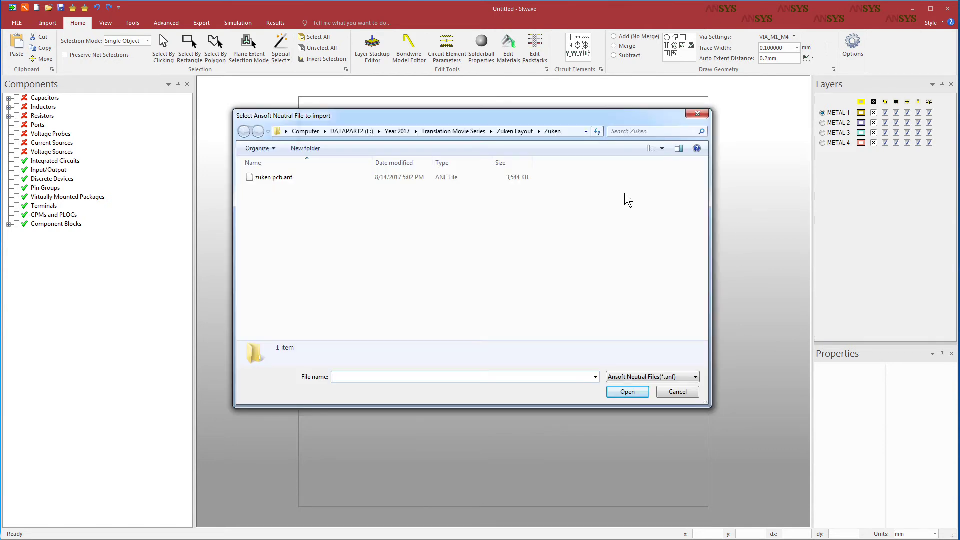
click(528, 176)
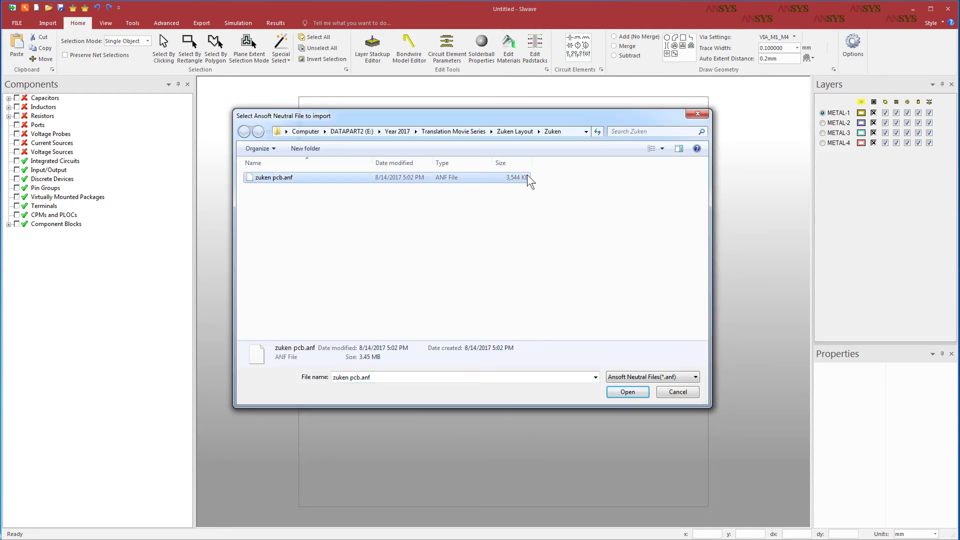
click(620, 393)
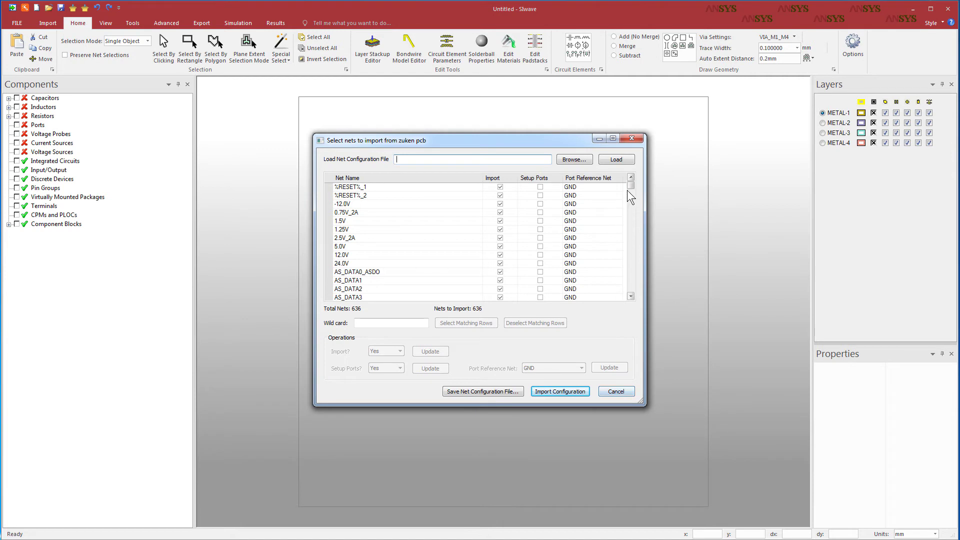
drag(631, 186, 631, 293)
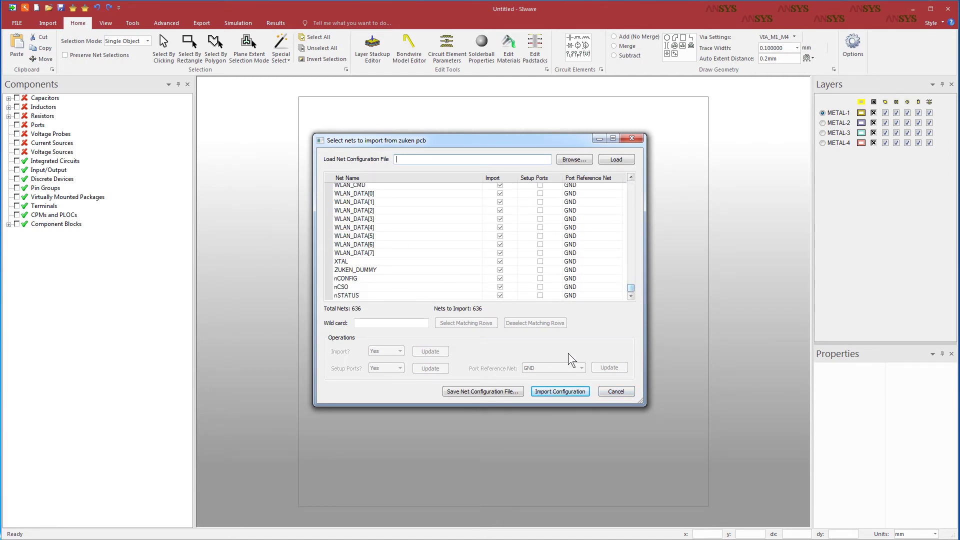
click(560, 392)
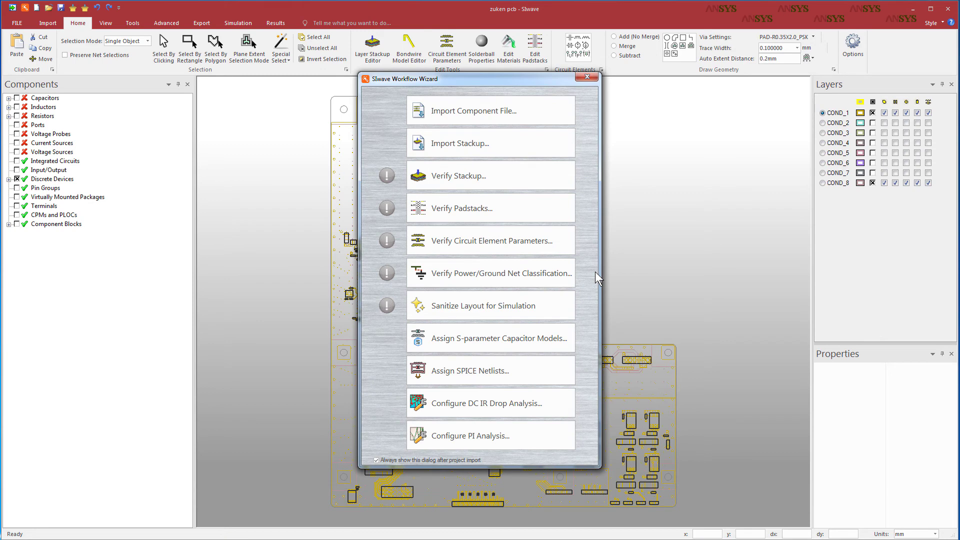
Import the component file "zuken pcb.cmp", overwriting all existing components, and make every board layer visible
click(536, 116)
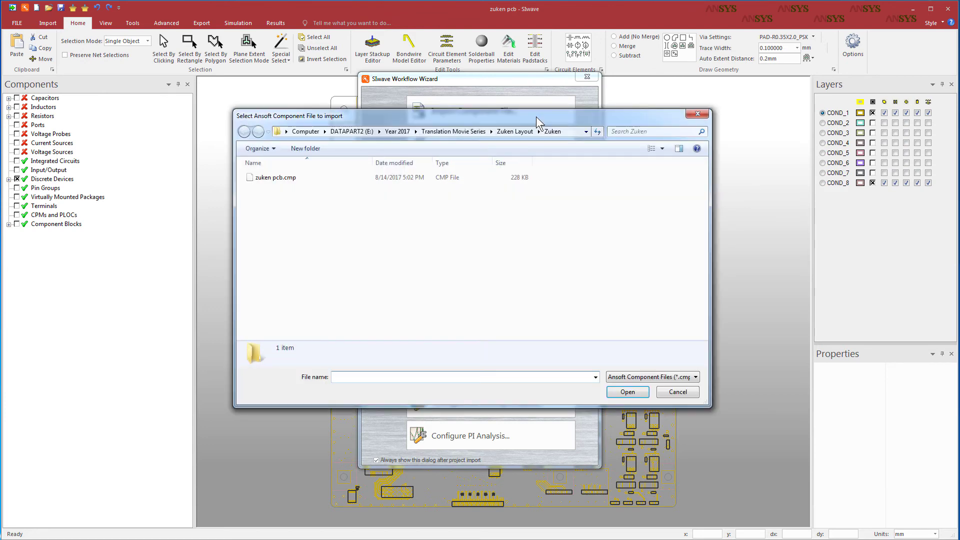
click(342, 176)
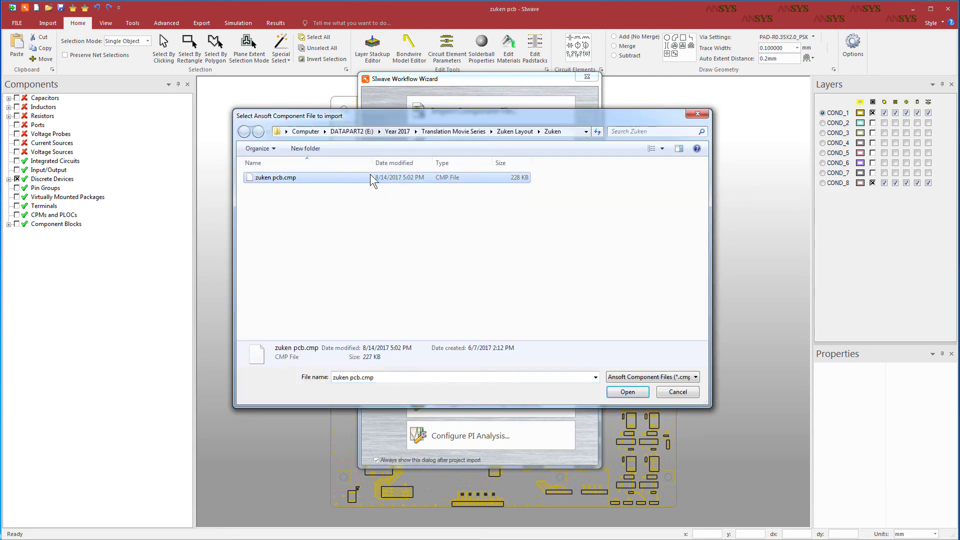
click(627, 393)
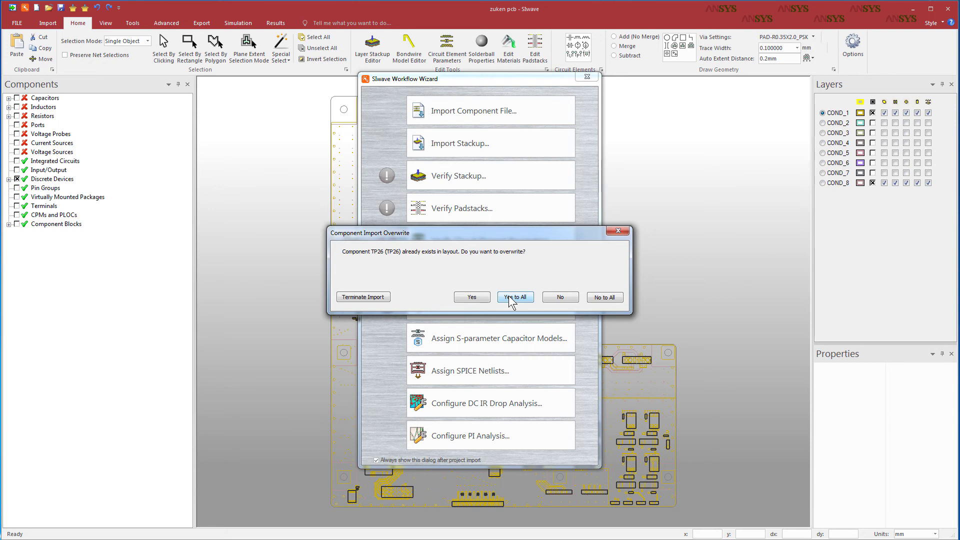
click(510, 298)
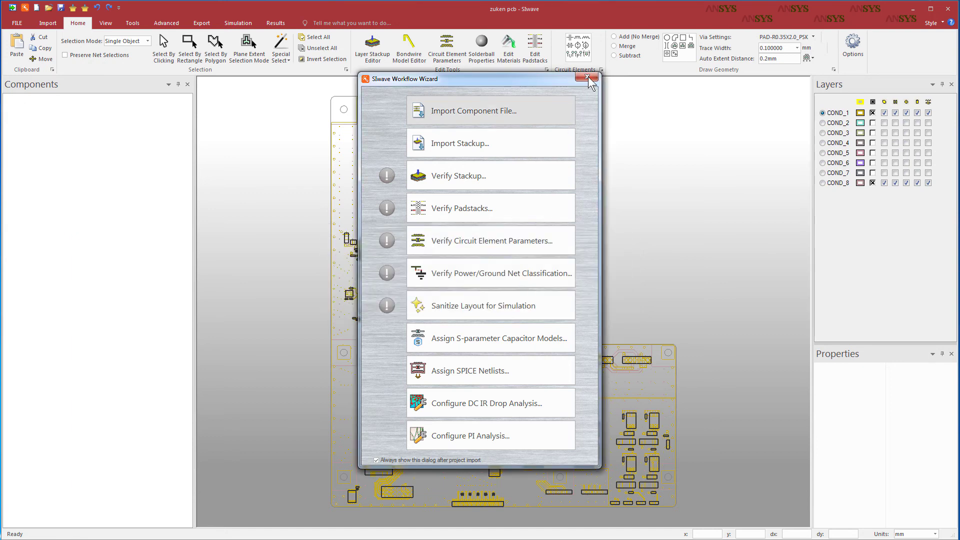
click(587, 76)
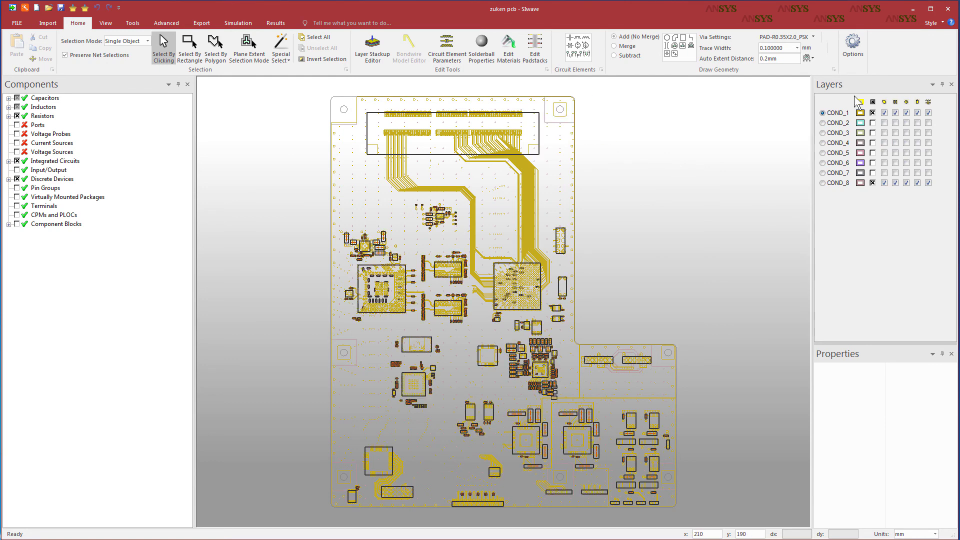
click(873, 102)
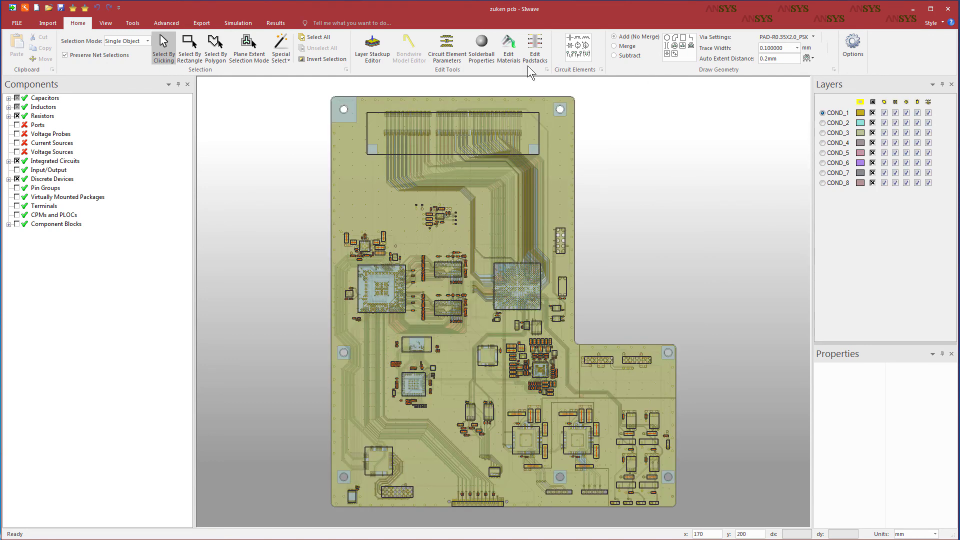
Inspect the properties of local resistors R167, R162, R166 and R163 to check their imported values
click(8, 116)
click(18, 125)
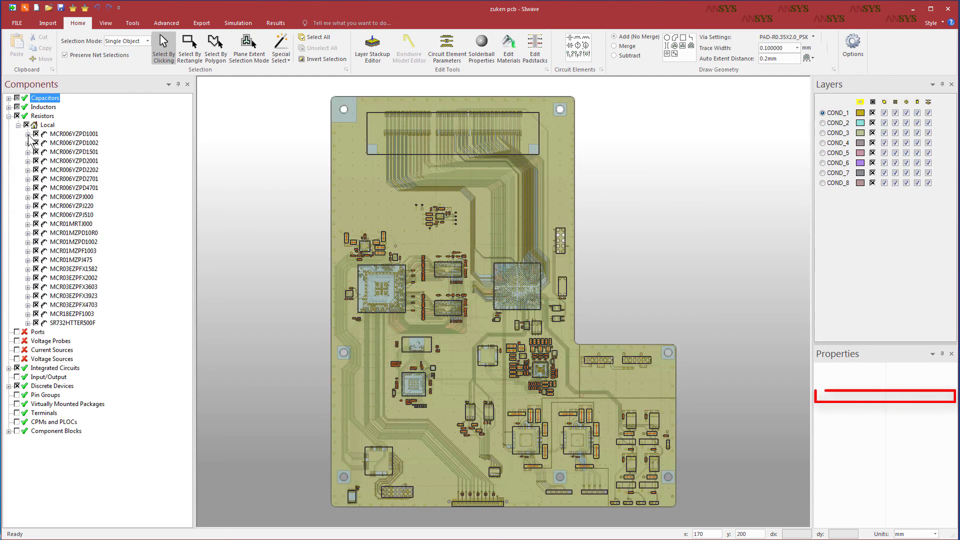
click(27, 134)
click(65, 143)
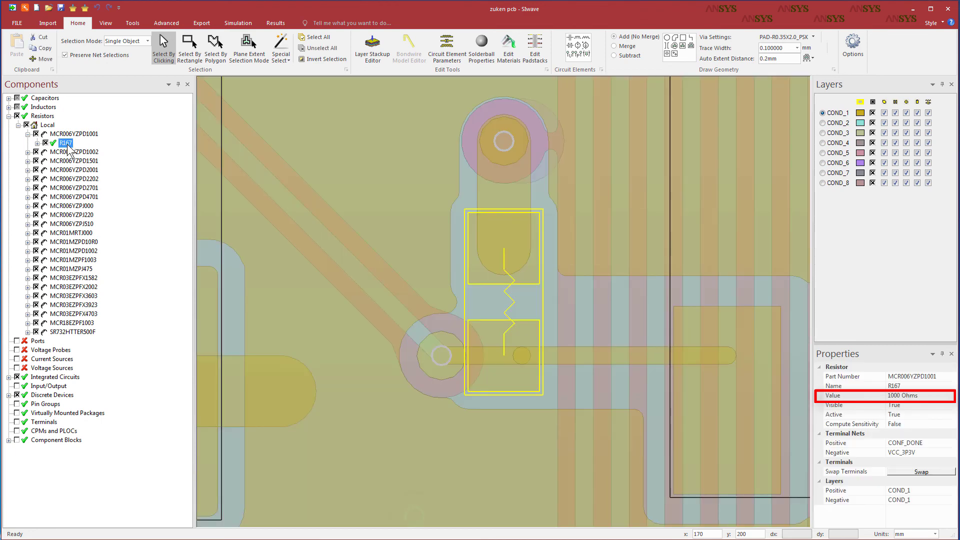
click(28, 161)
click(65, 170)
click(28, 206)
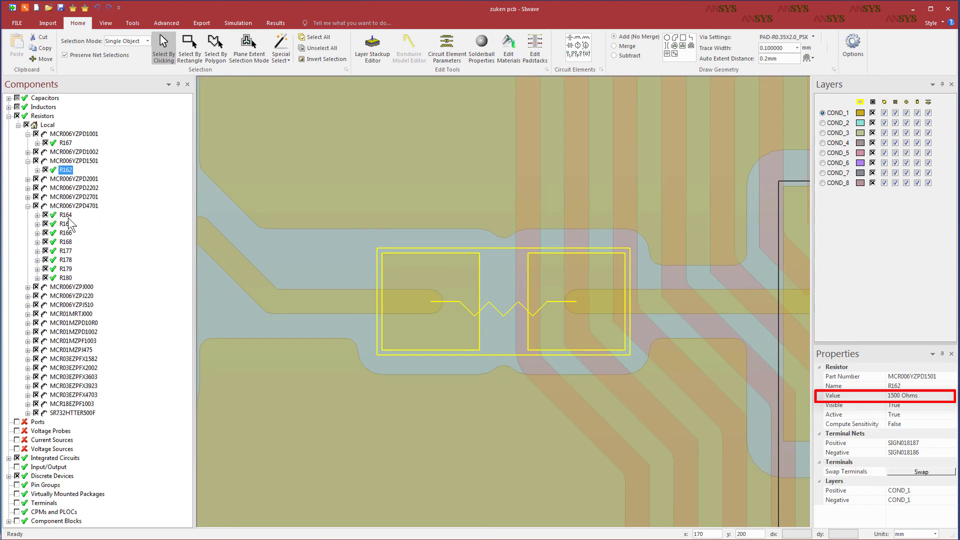
click(65, 233)
click(28, 287)
click(66, 377)
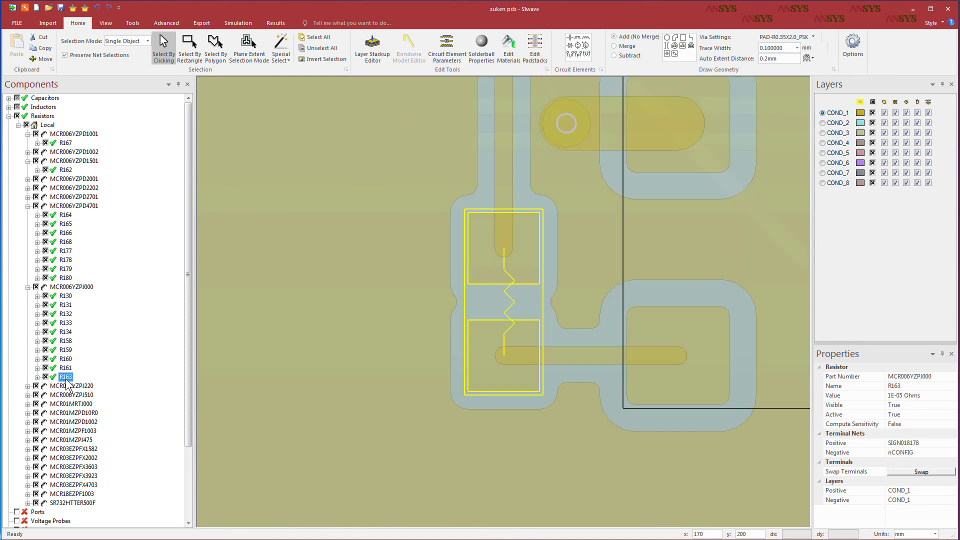
click(9, 116)
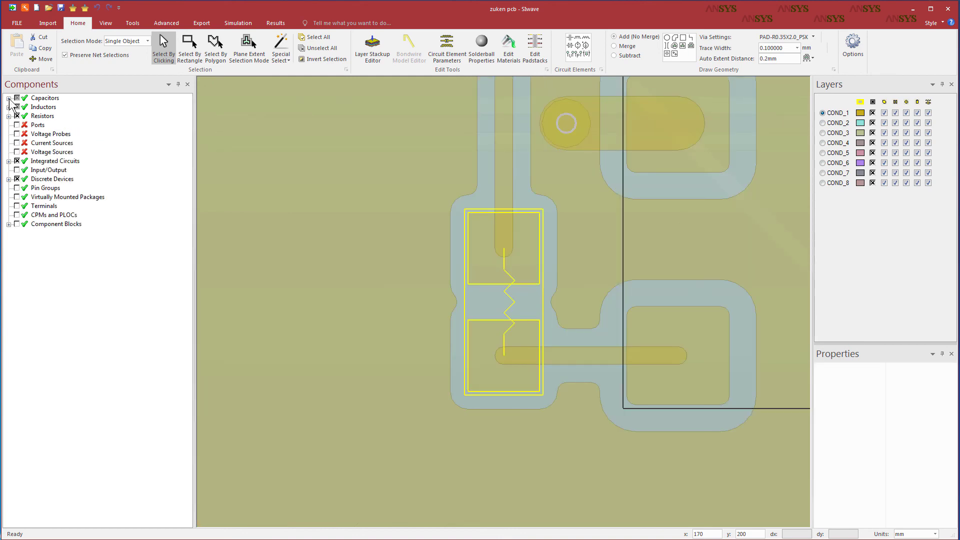
Inspect the properties of the first EEE1HA100SP and GCM188R72A223KA01 local capacitors to check their imported values
click(9, 98)
click(18, 134)
click(27, 152)
click(64, 161)
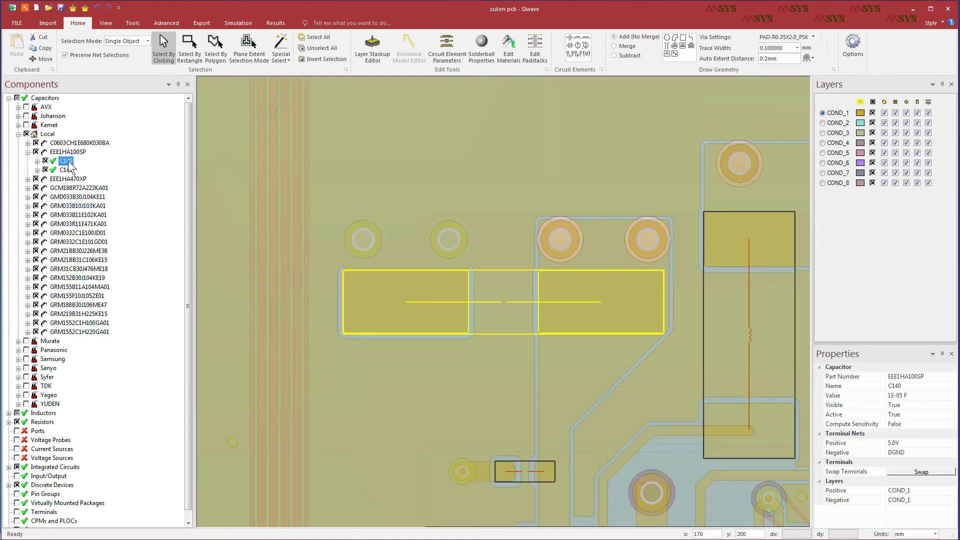
click(28, 152)
click(28, 170)
click(70, 179)
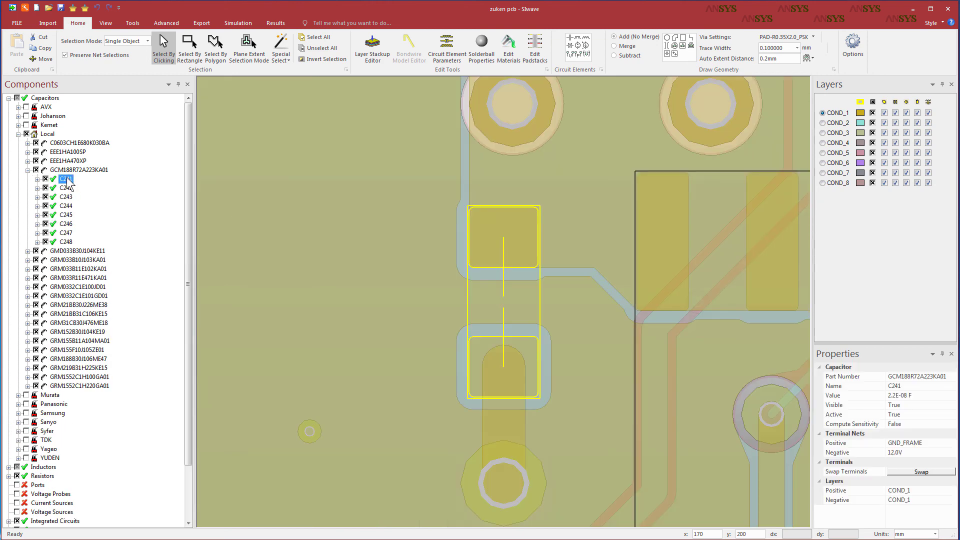